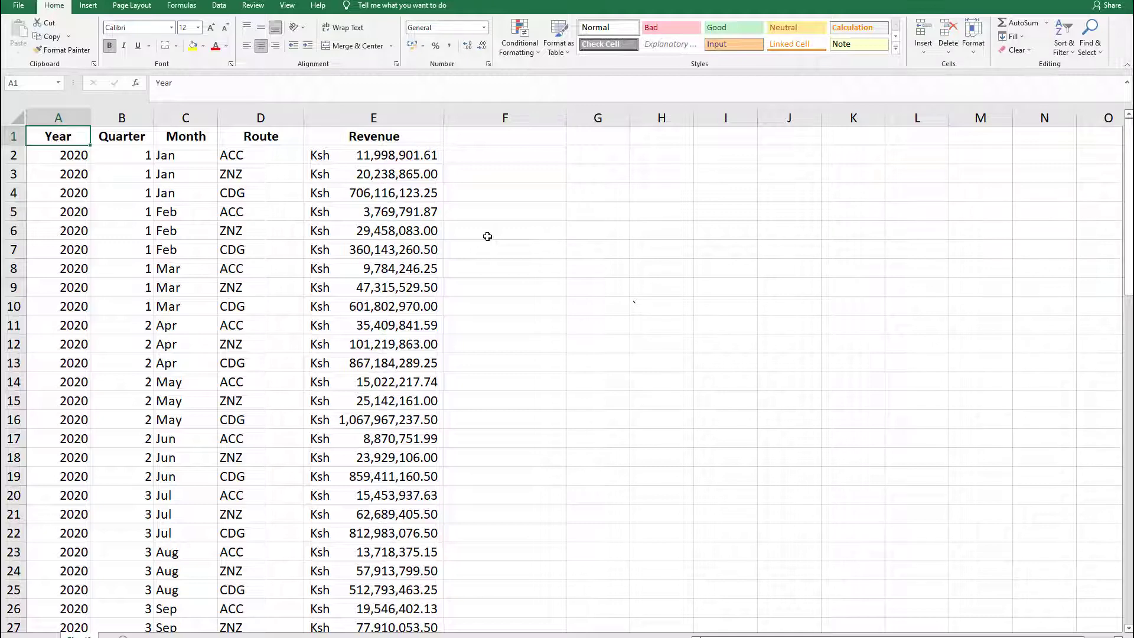
# Step: Examine the header row and the monthly revenue records down to the last row of data
pyautogui.click(12, 155)
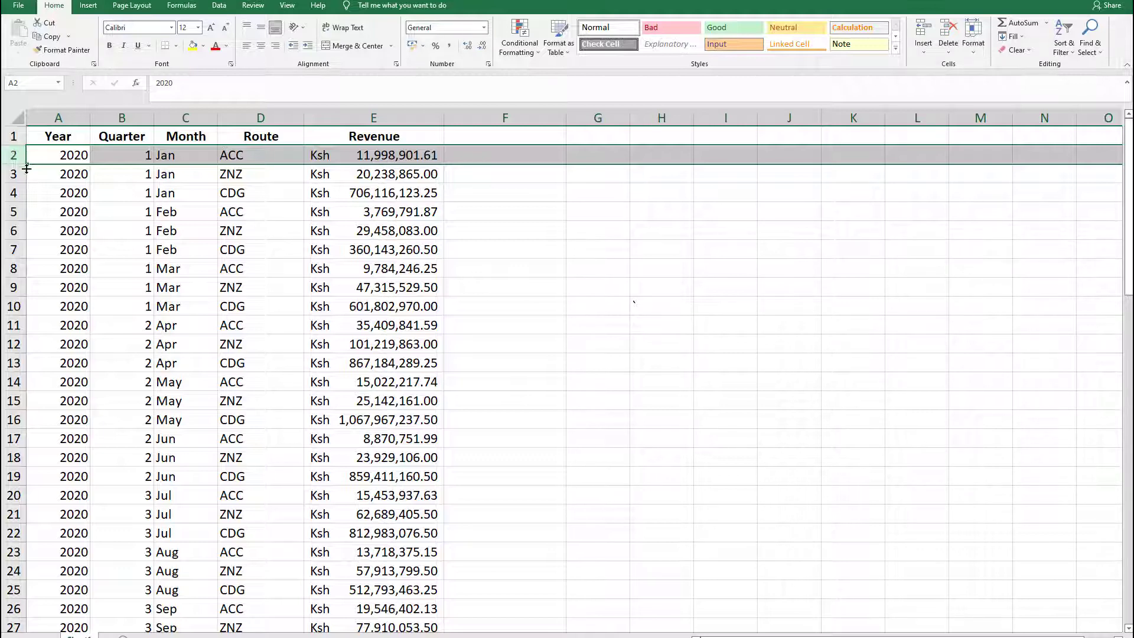
pyautogui.click(72, 174)
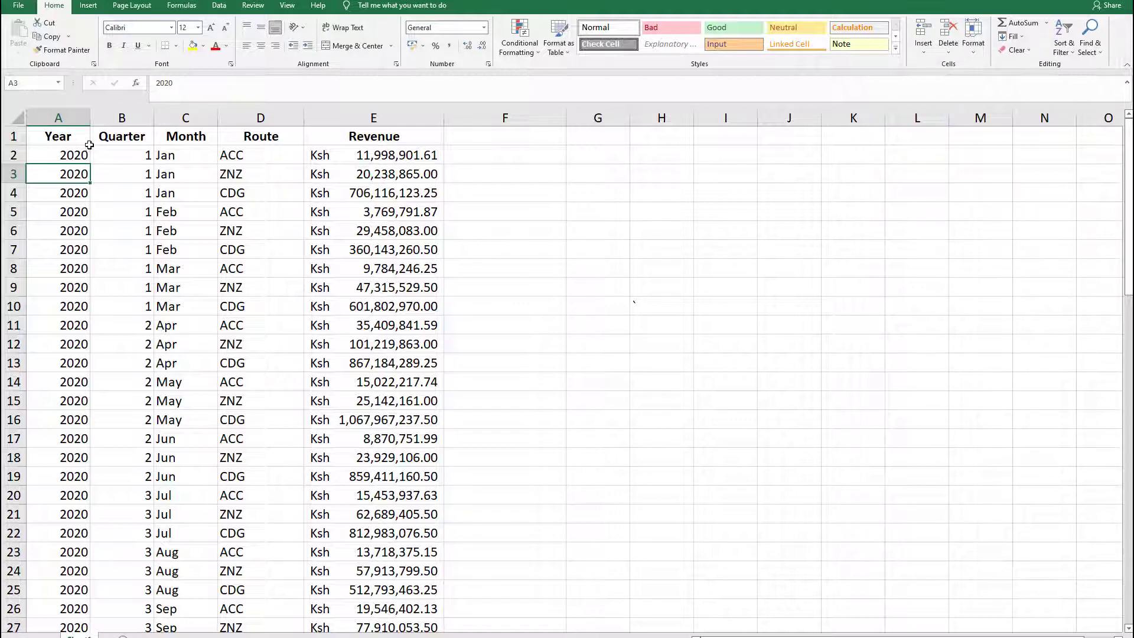
pyautogui.click(69, 136)
pyautogui.click(128, 139)
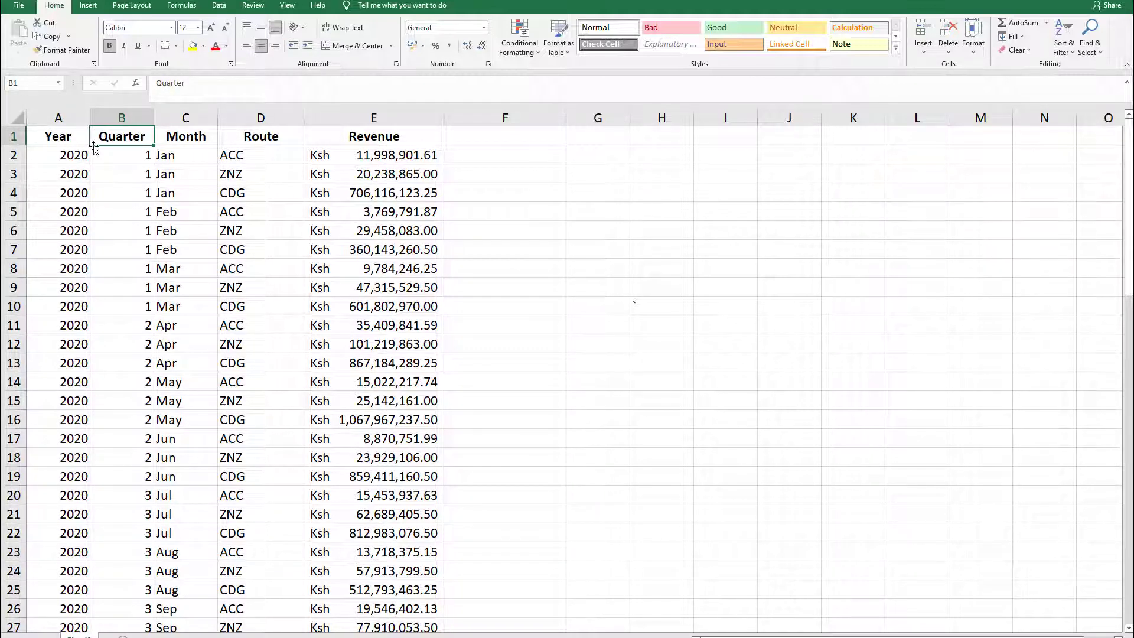
pyautogui.click(73, 139)
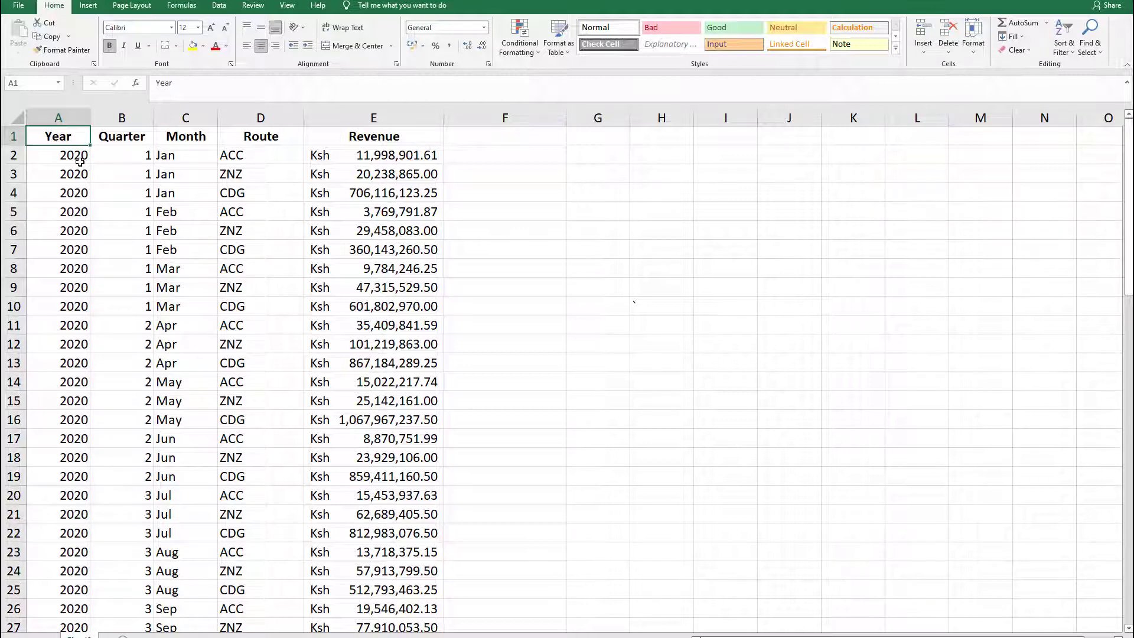
pyautogui.scroll(-4, 628, 292)
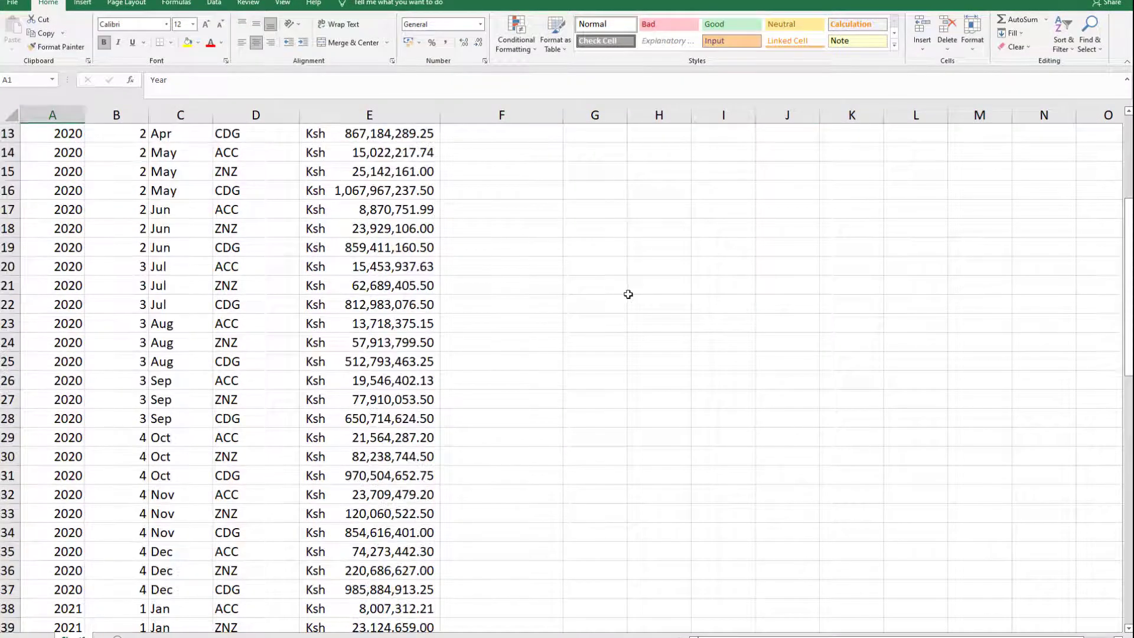
pyautogui.scroll(-2, 628, 294)
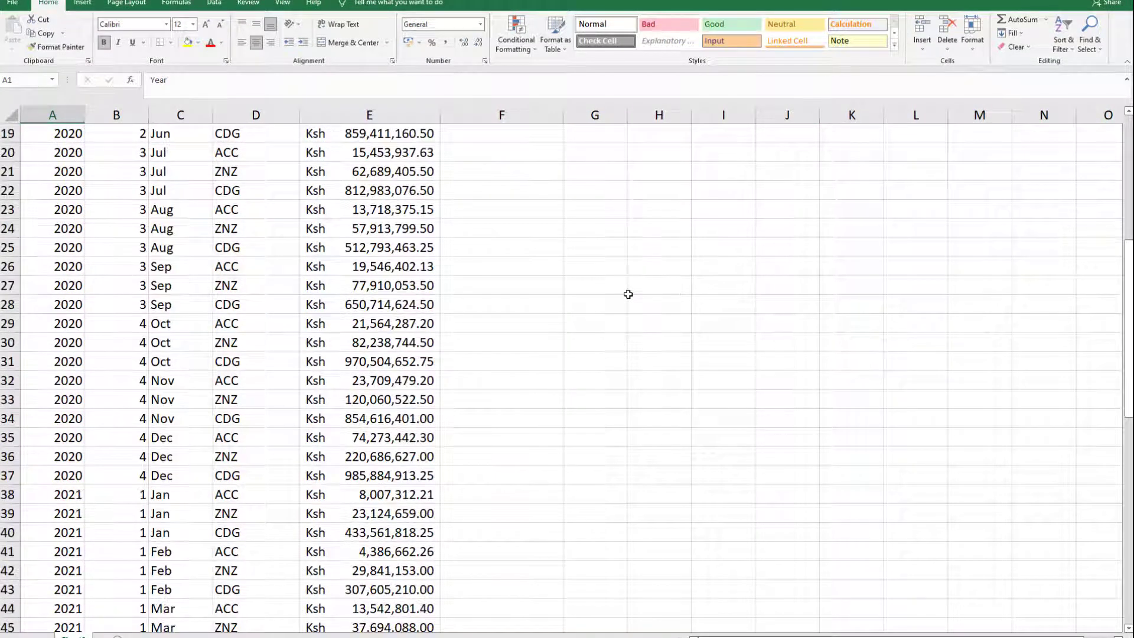
pyautogui.scroll(-2, 628, 293)
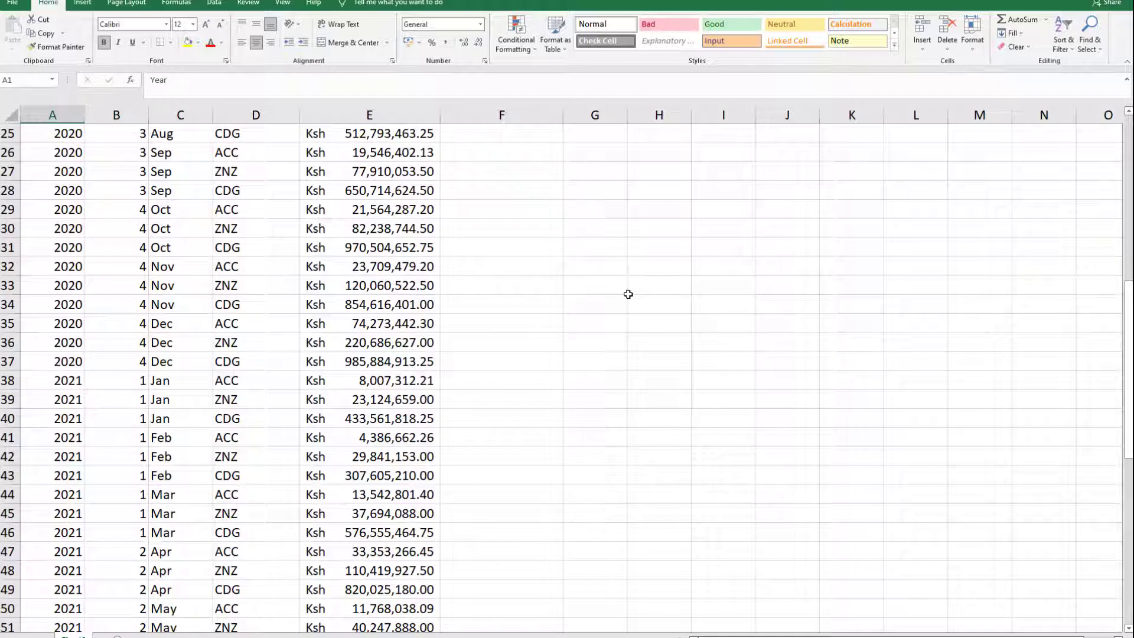
pyautogui.scroll(-2, 628, 294)
pyautogui.scroll(-2, 628, 294)
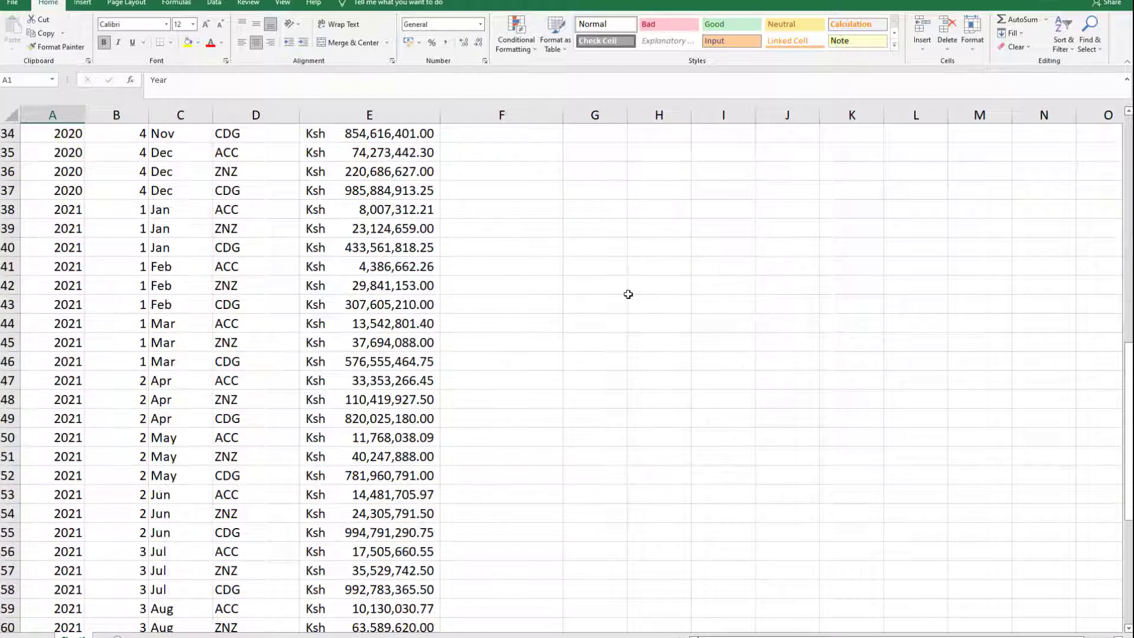
pyautogui.scroll(-2, 628, 294)
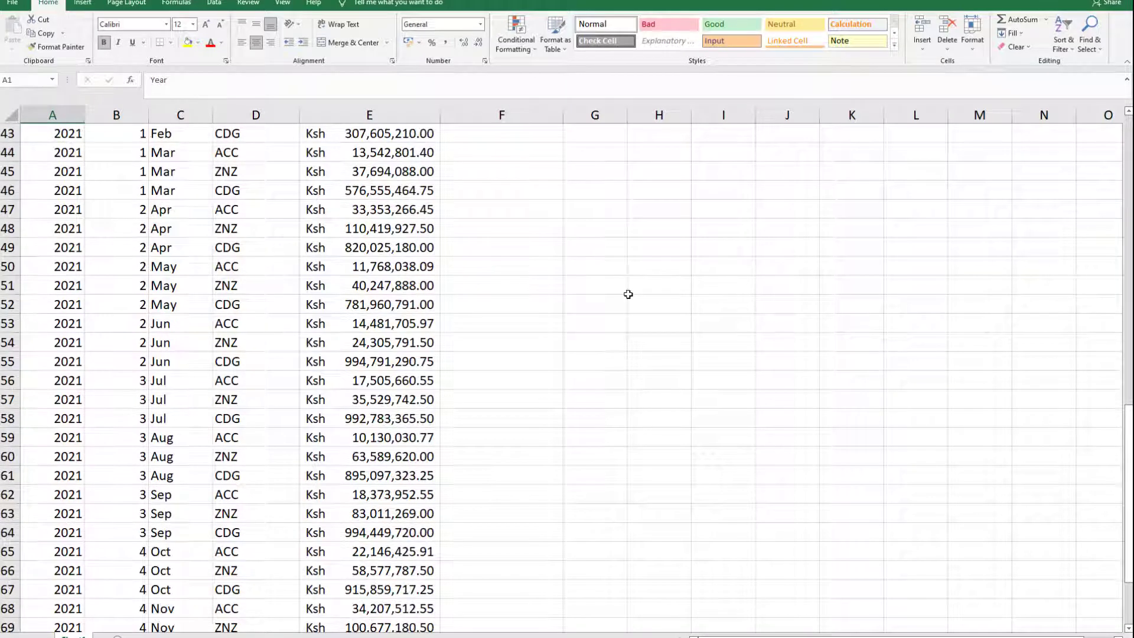
pyautogui.scroll(-3, 628, 294)
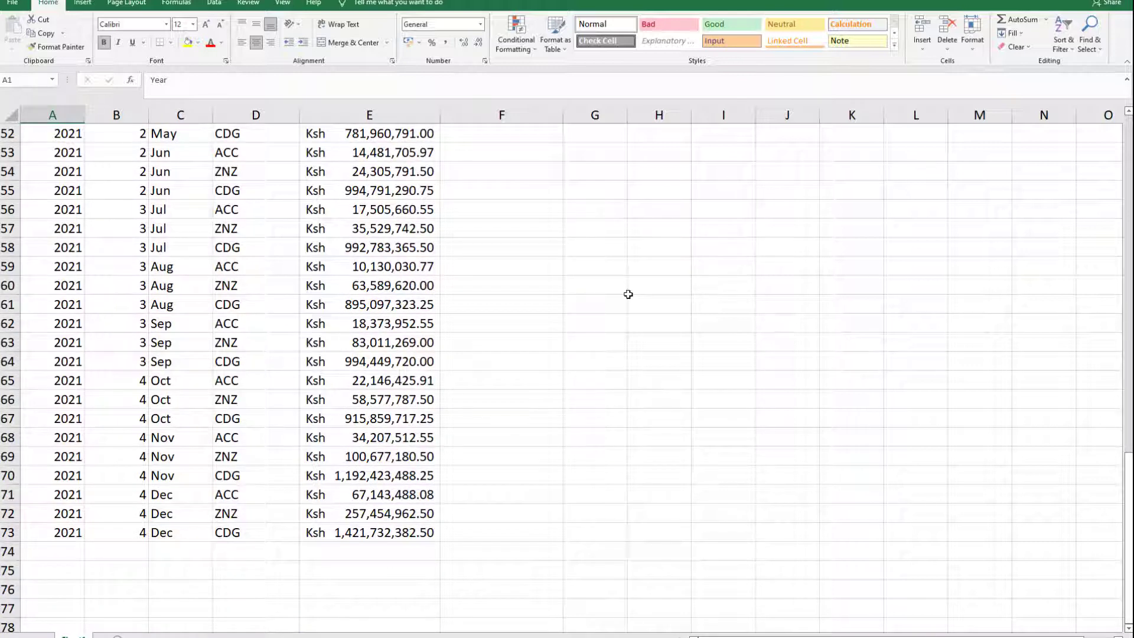
pyautogui.scroll(-2, 628, 294)
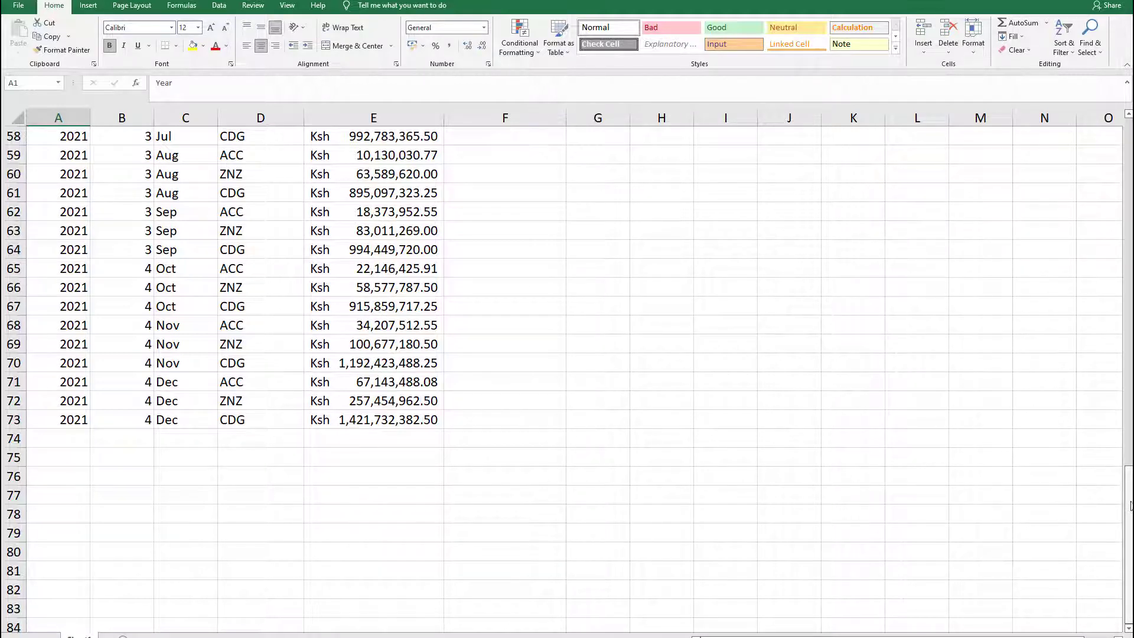
# Step: Format the range A1:E73 as a table with headers, using the first style in the Light group
pyautogui.moveTo(1130, 506); pyautogui.dragTo(1124, 182)
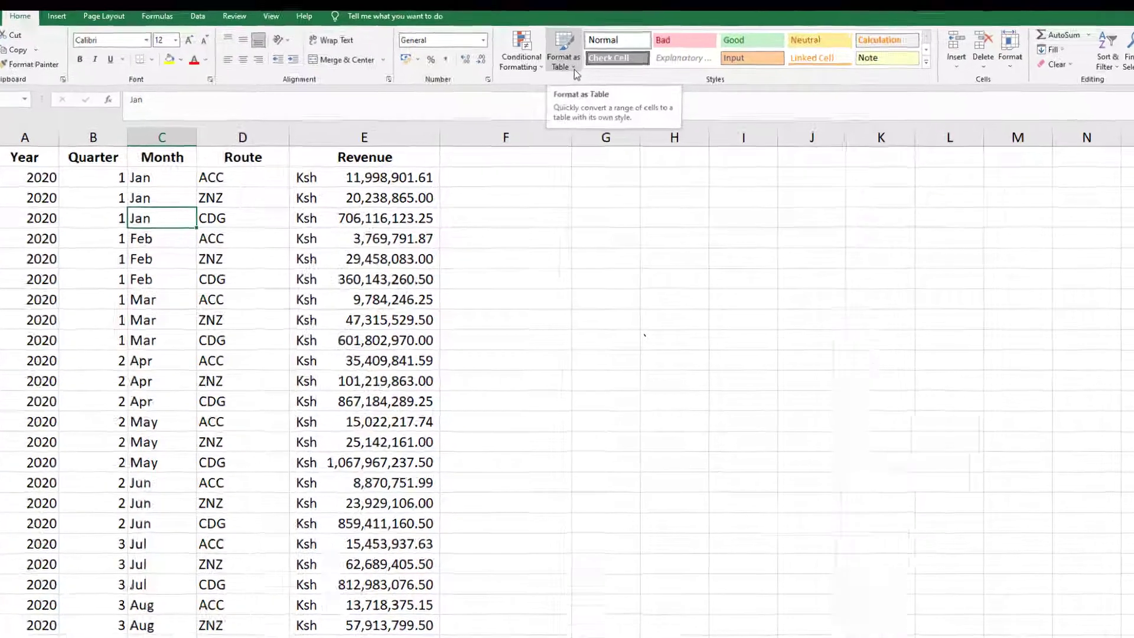
pyautogui.click(568, 53)
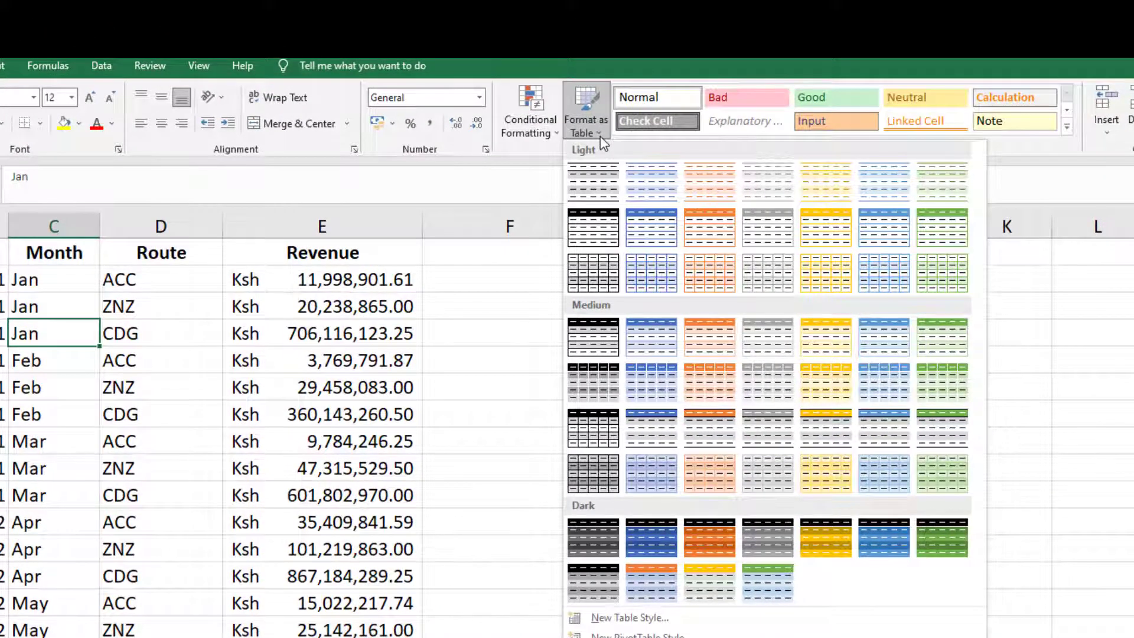
pyautogui.click(596, 179)
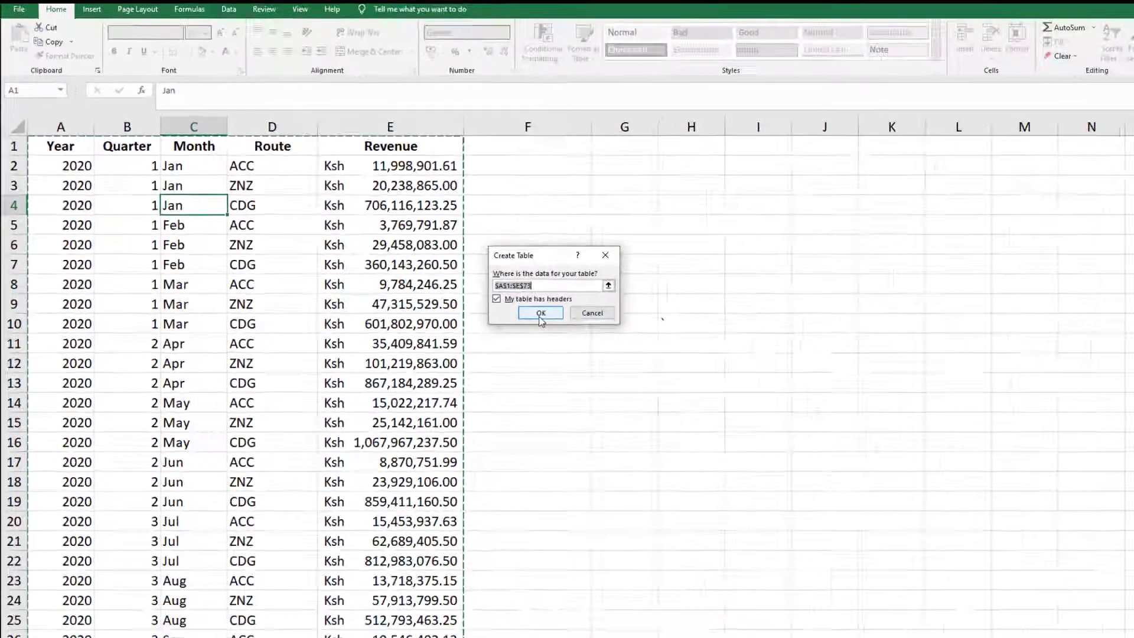
pyautogui.click(662, 405)
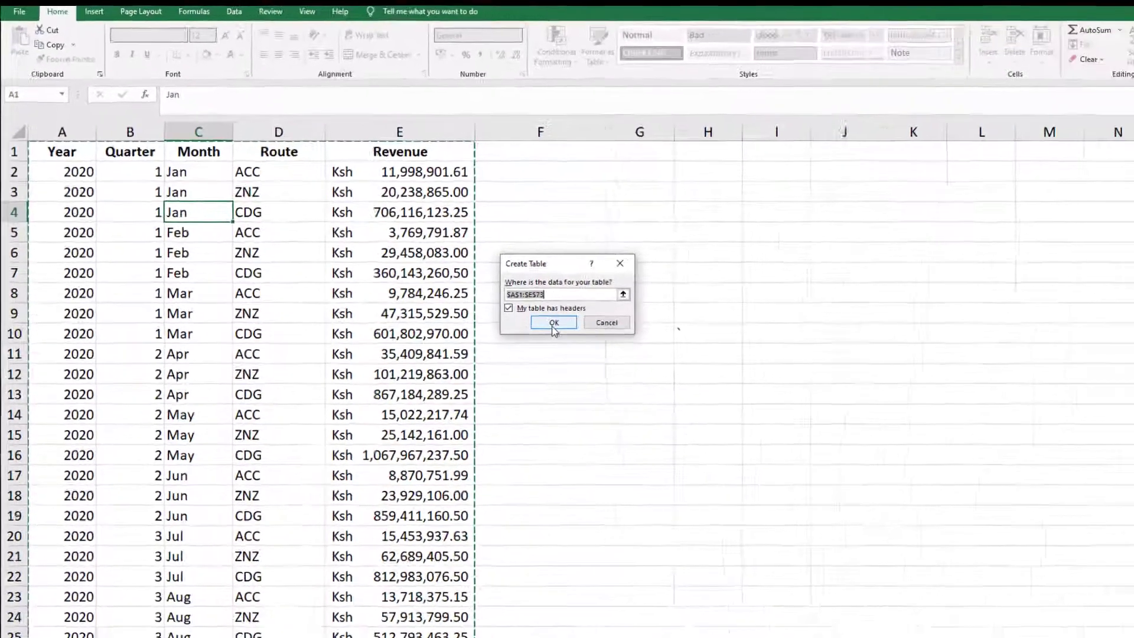
pyautogui.click(553, 324)
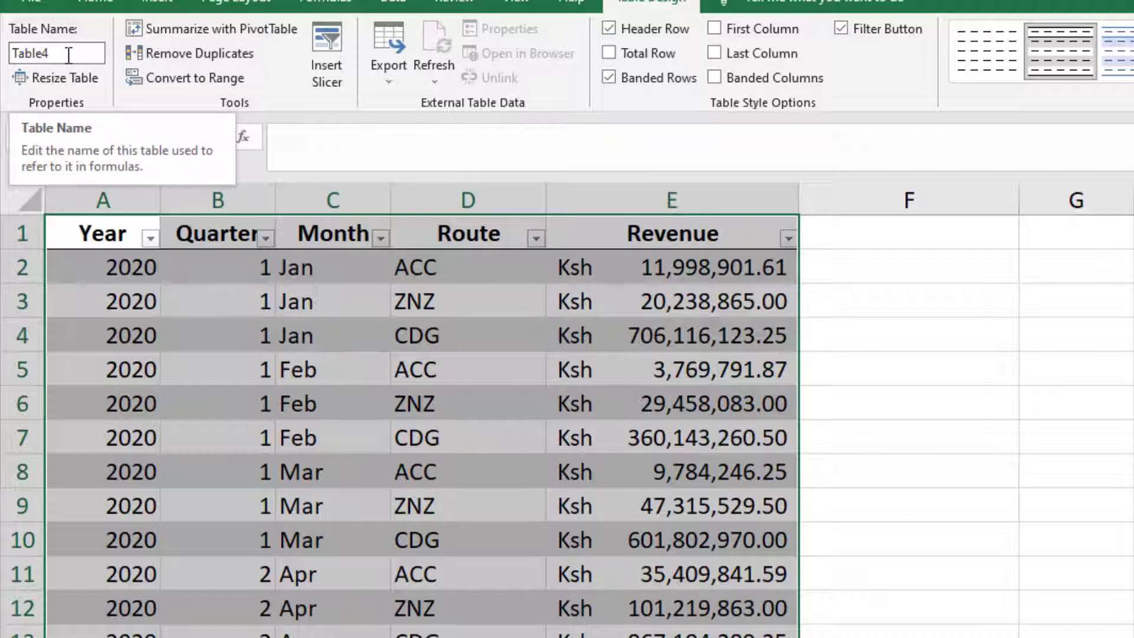
# Step: Rename the table as MonthlyRevenue
pyautogui.click(69, 56)
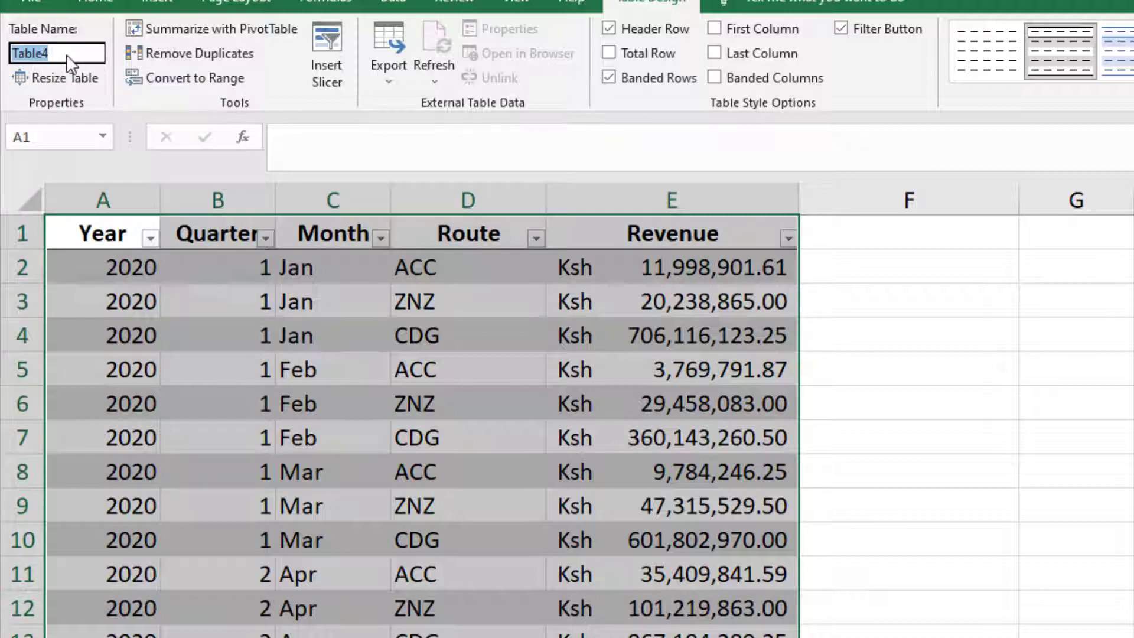
pyautogui.write('MonthlyRevenue')
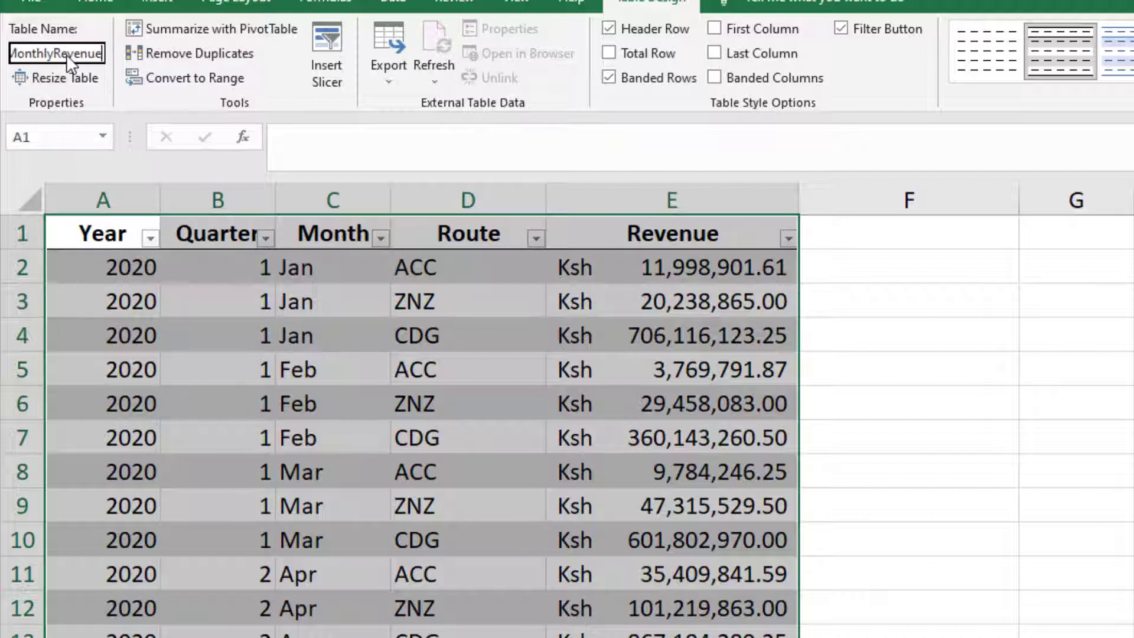
pyautogui.press('Return')
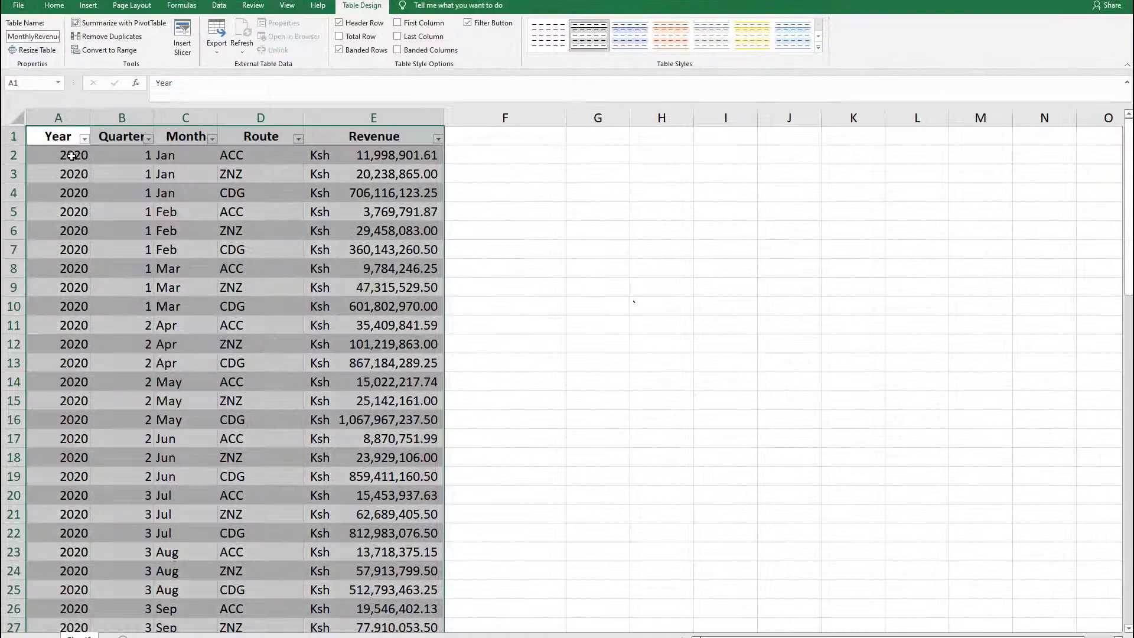
# Step: Switch the table's banded rows off and back on to compare the row shading
pyautogui.click(156, 278)
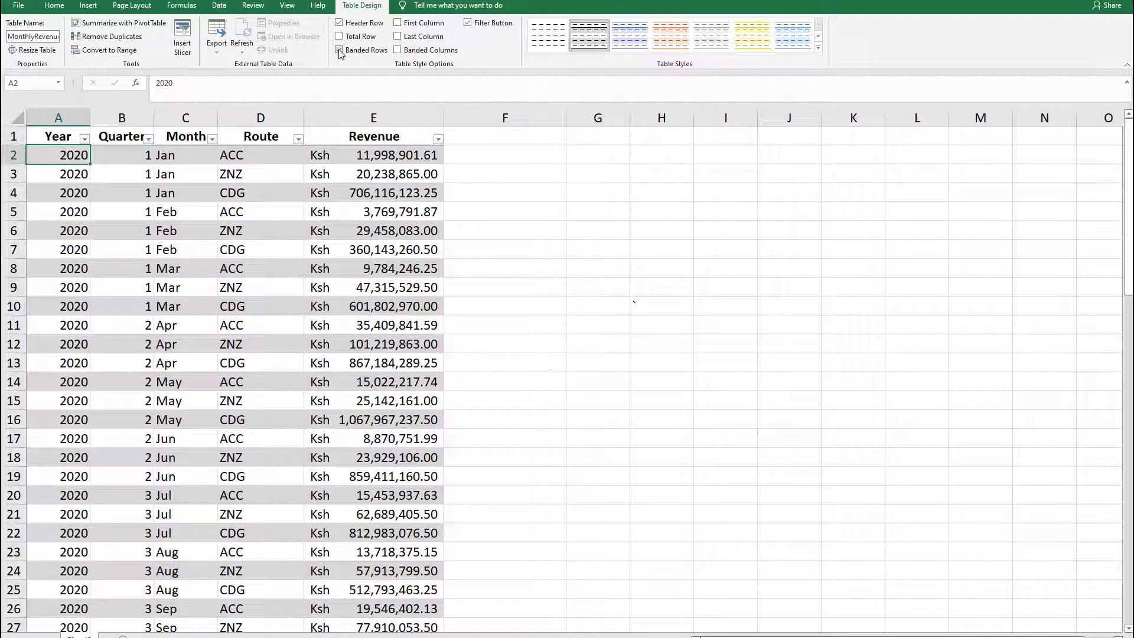
pyautogui.click(536, 75)
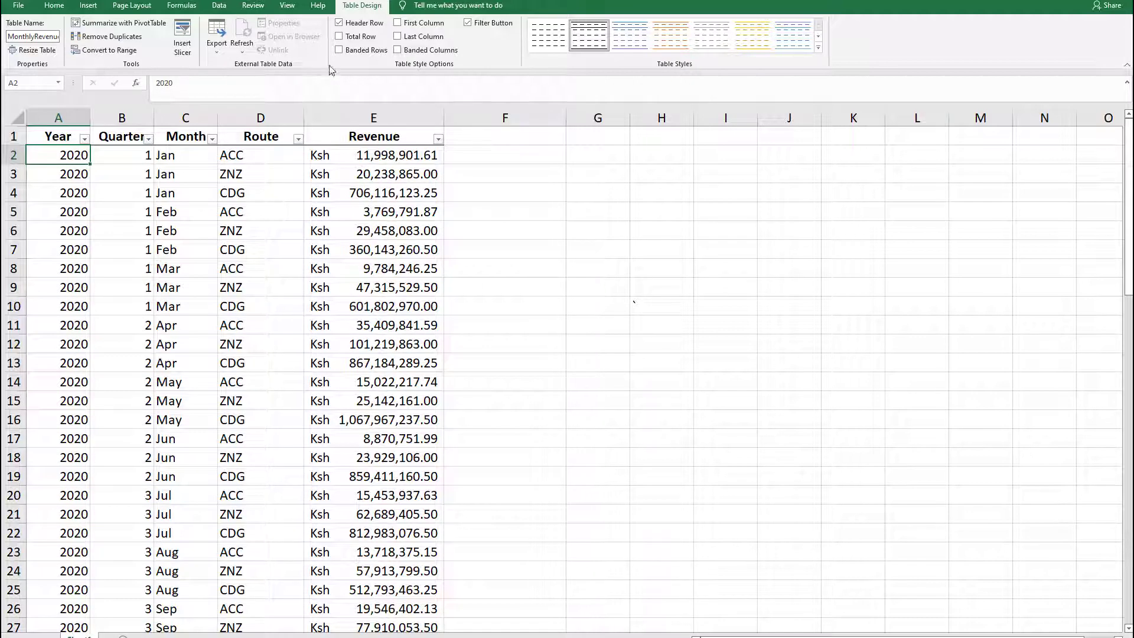
pyautogui.click(339, 52)
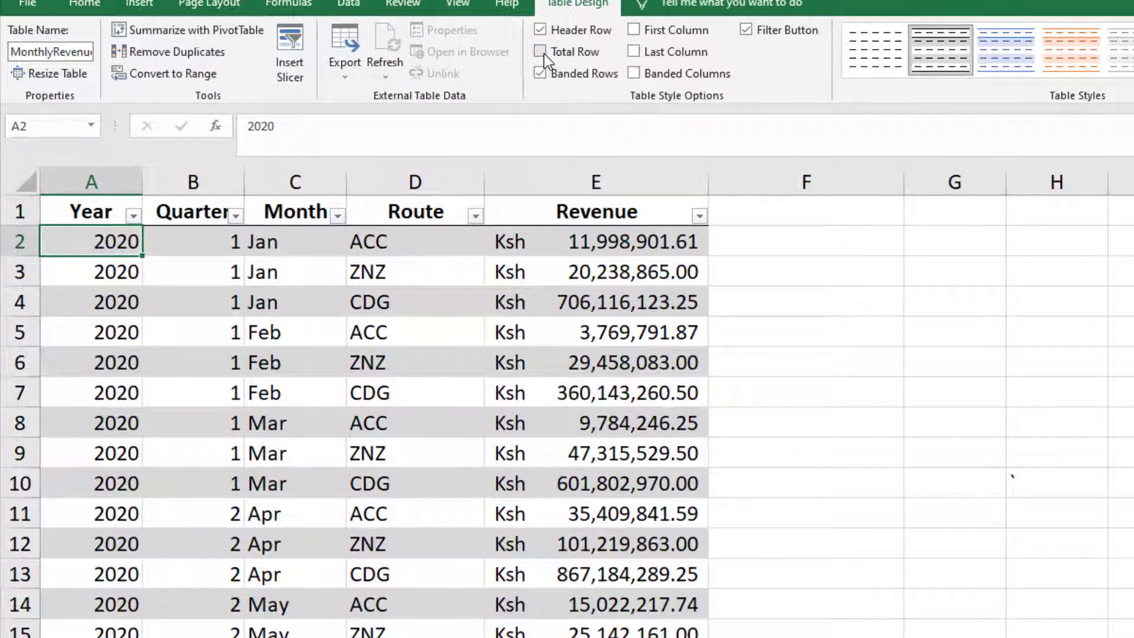
# Step: Add a total row to the table and widen the Revenue column to fit its contents
pyautogui.click(544, 55)
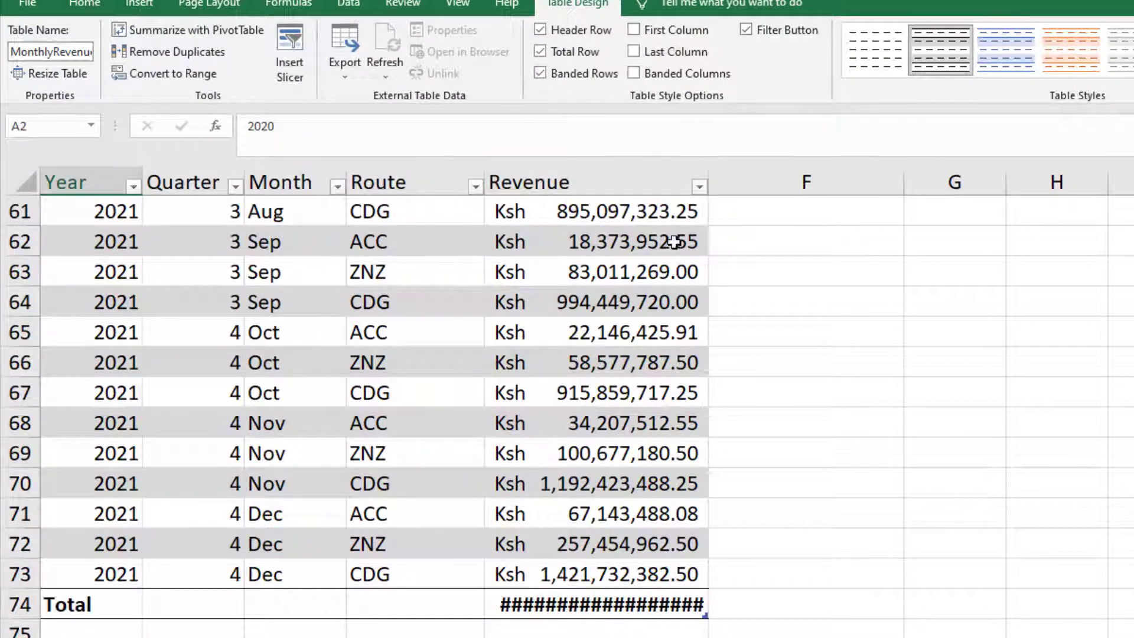
pyautogui.click(709, 168)
pyautogui.doubleClick(709, 168)
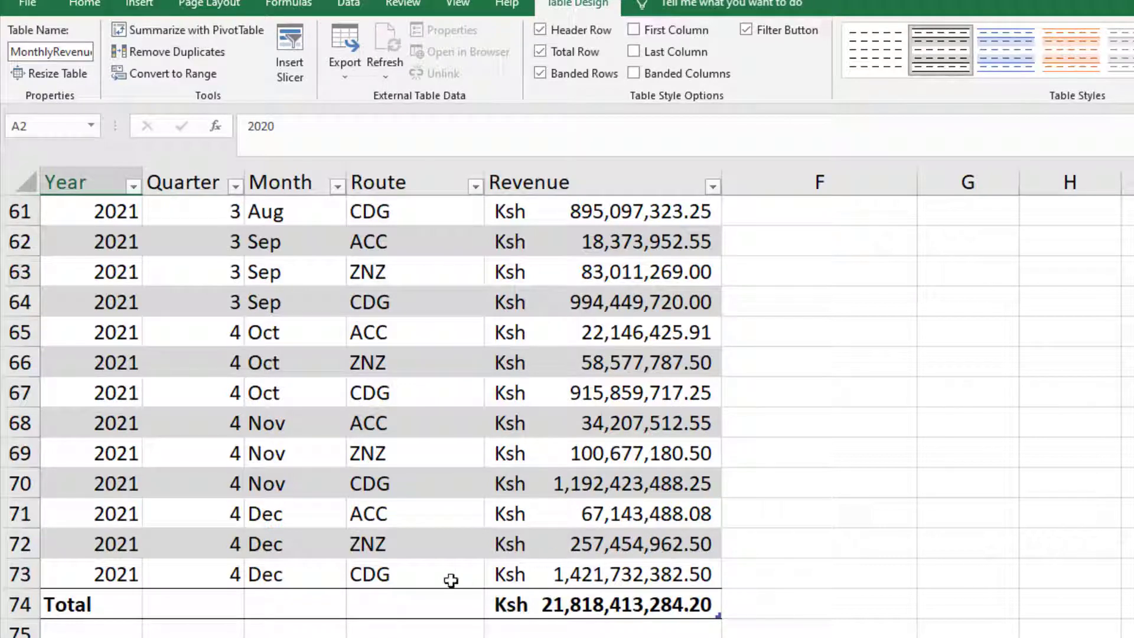
# Step: Set the Route column's cell in the total row to the Count function
pyautogui.click(420, 605)
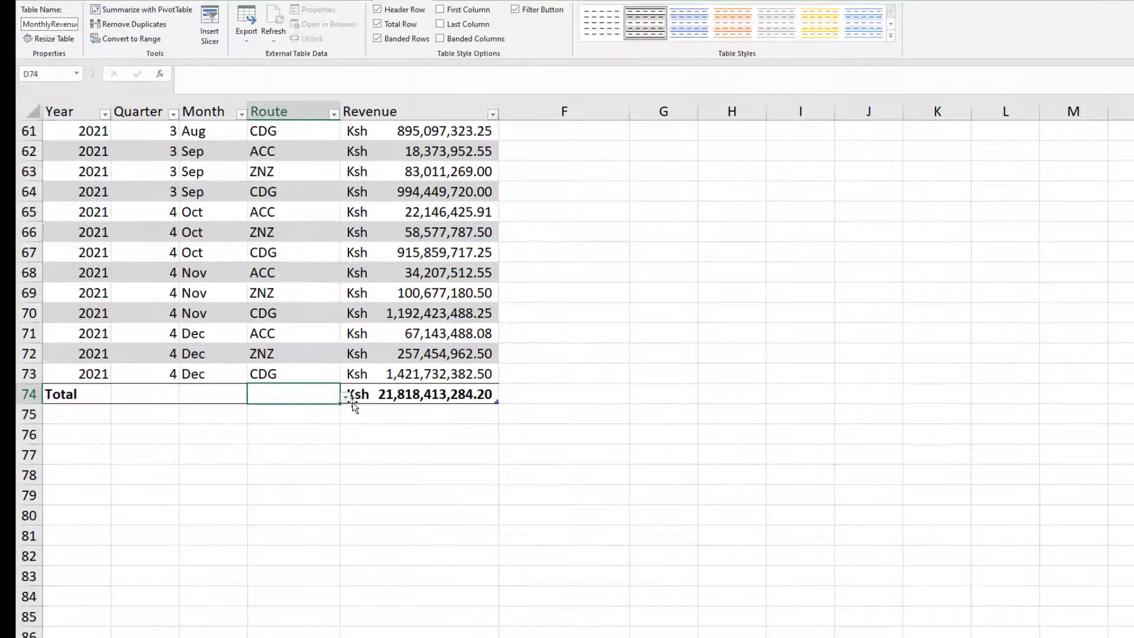
pyautogui.click(493, 609)
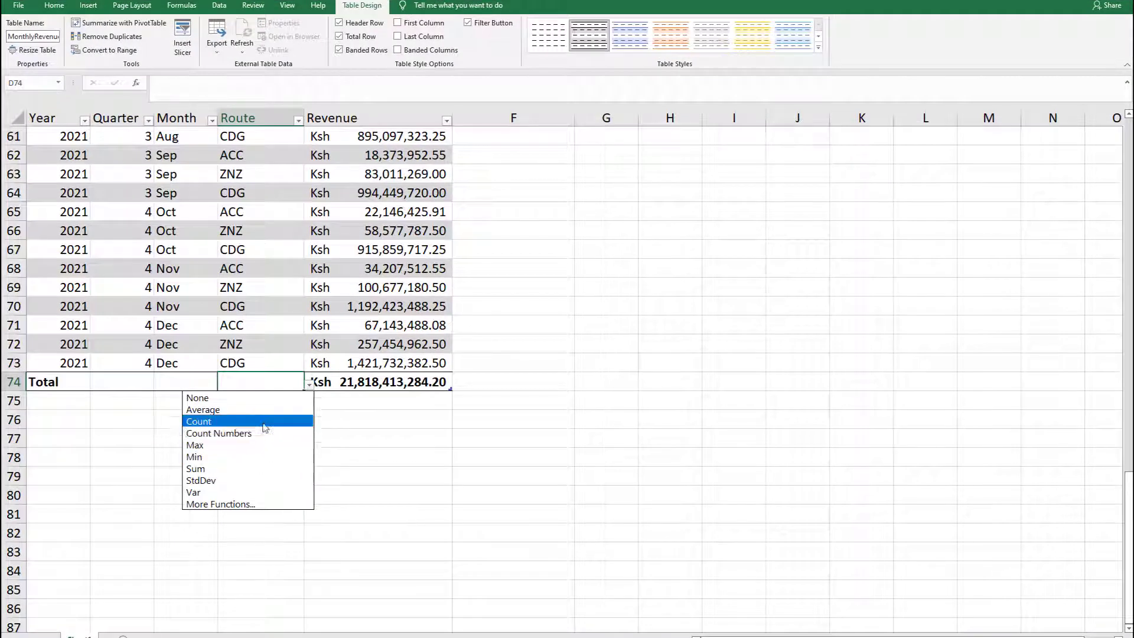
pyautogui.click(262, 421)
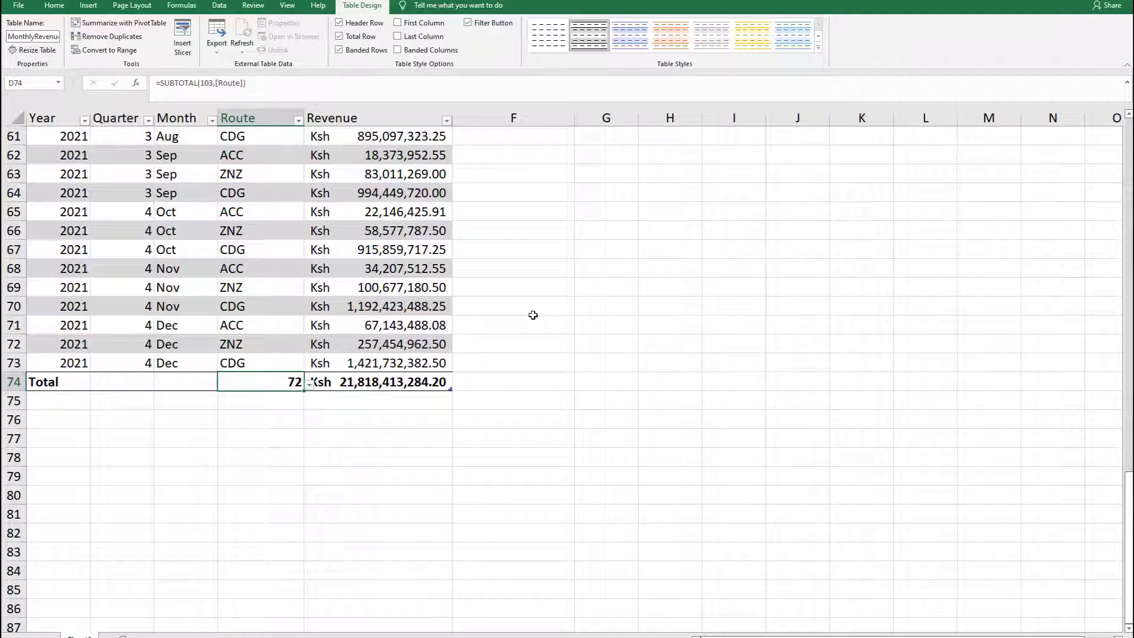
# Step: View the summary functions available for the Revenue column's total without changing the selected function
pyautogui.click(407, 381)
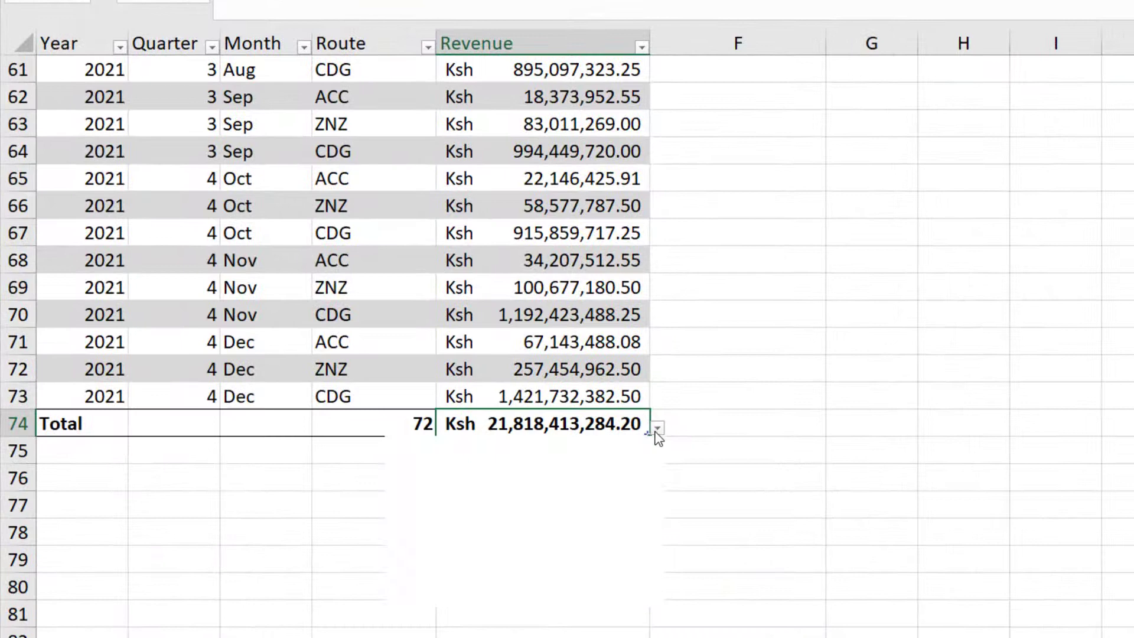
pyautogui.click(711, 489)
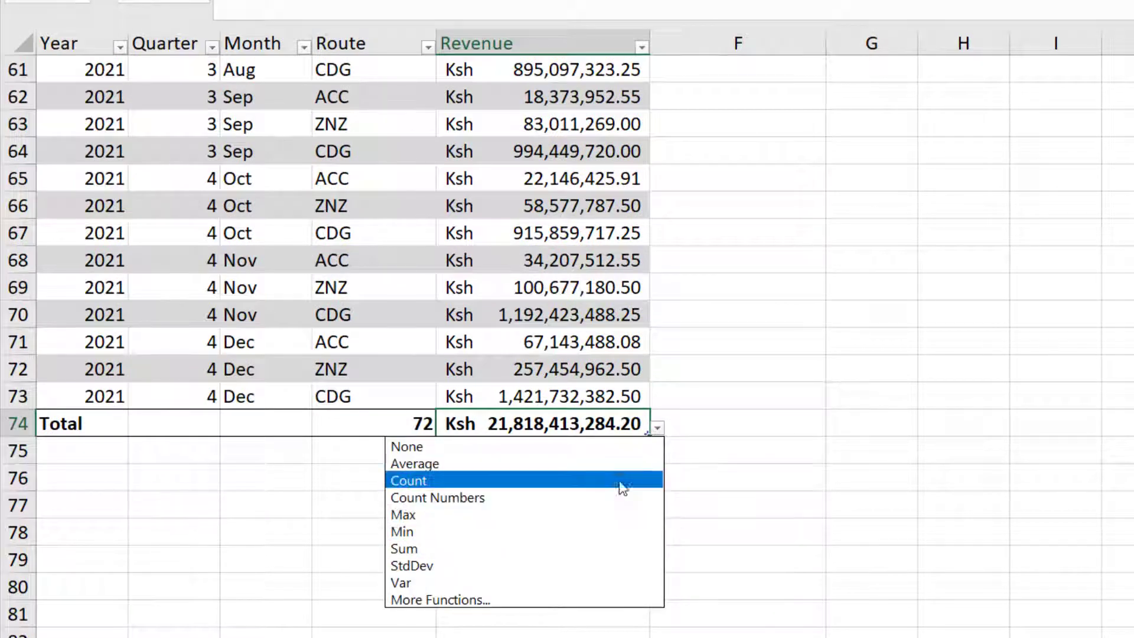
pyautogui.click(874, 384)
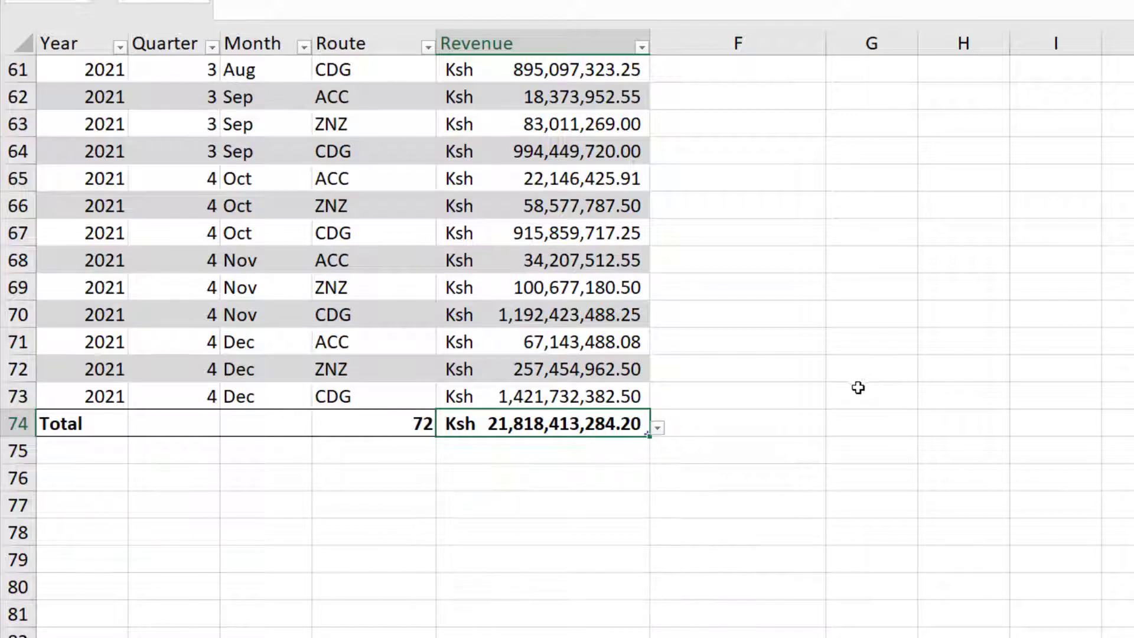